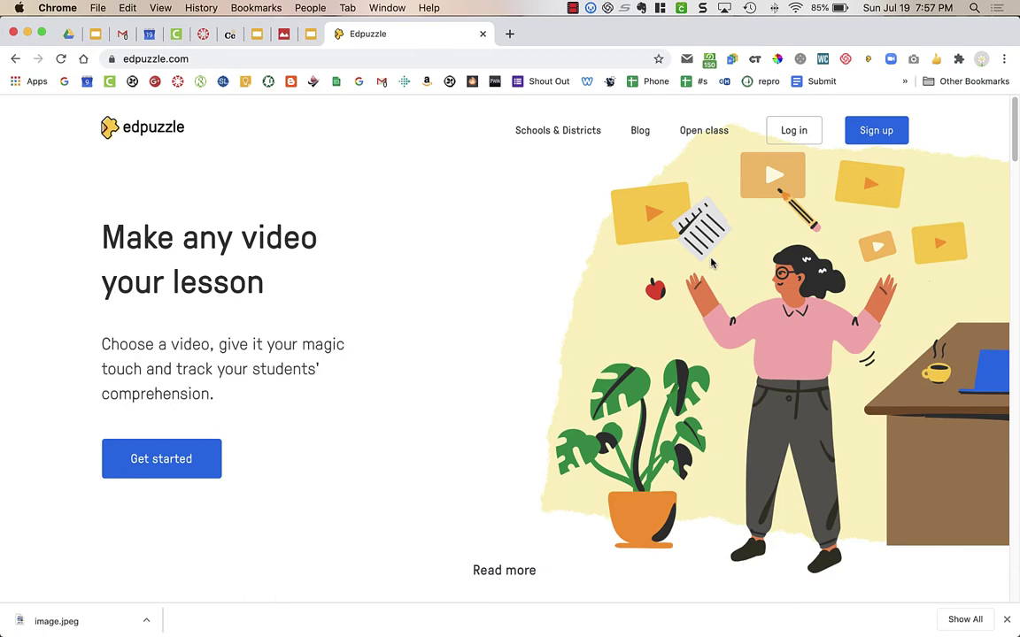
Step: Log in to Edpuzzle as a teacher through Google sign-in with the teacher's account
left_click(801, 140)
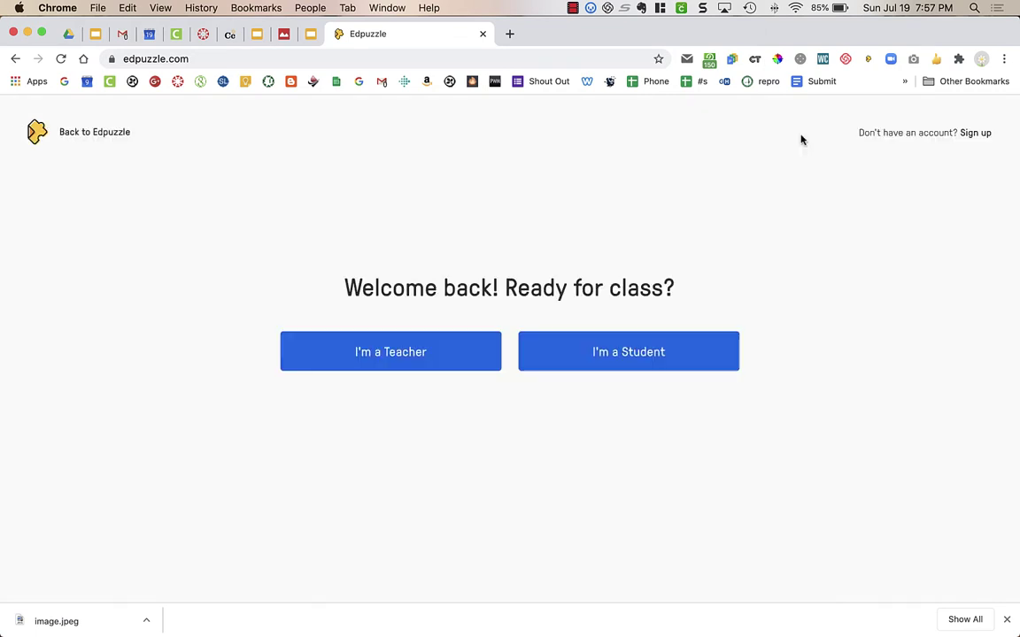
left_click(442, 354)
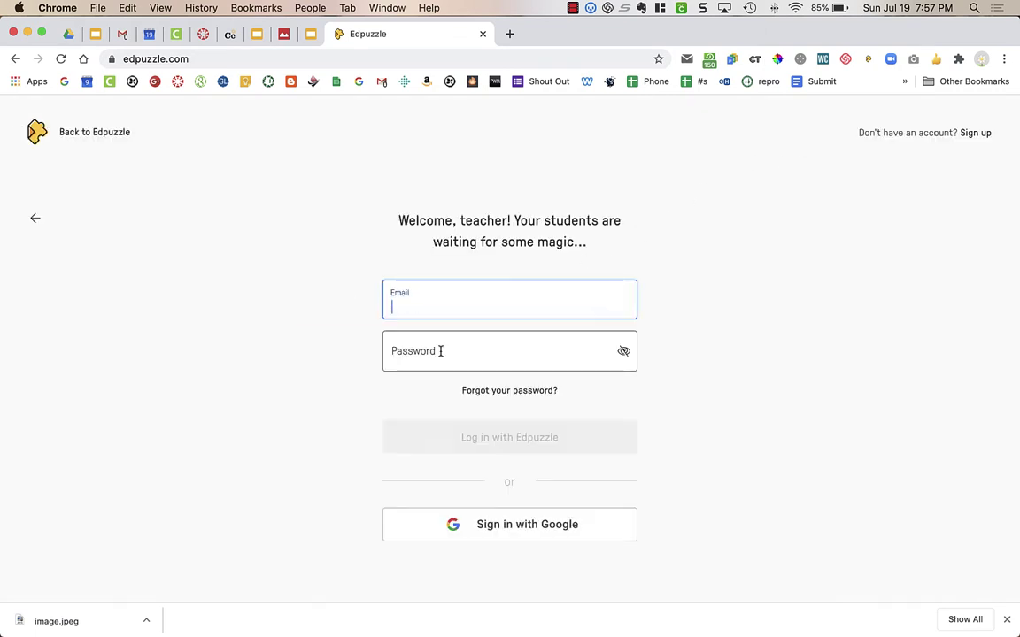
left_click(545, 525)
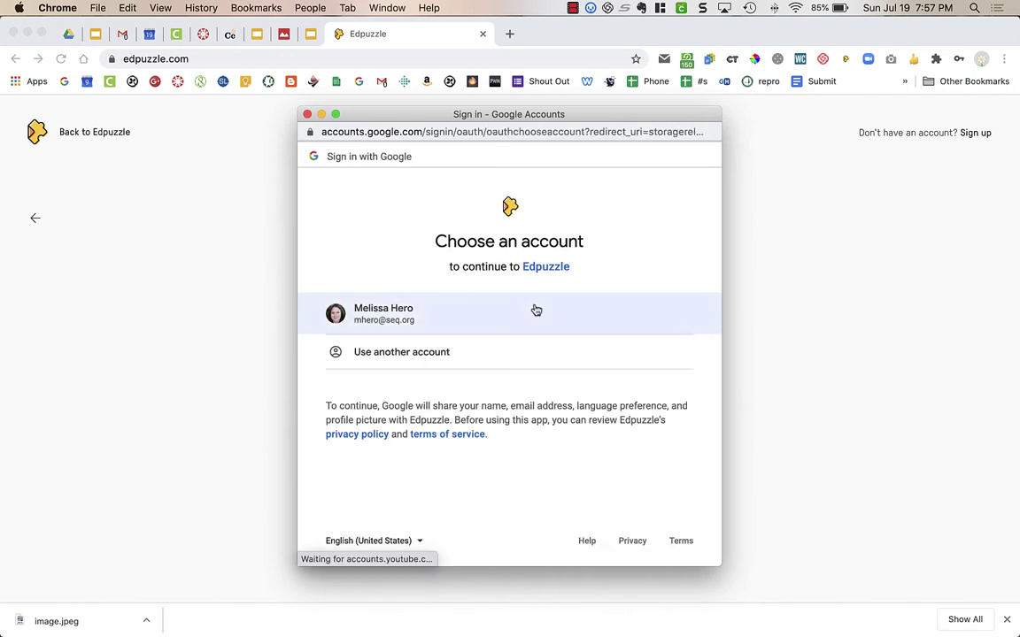
left_click(500, 316)
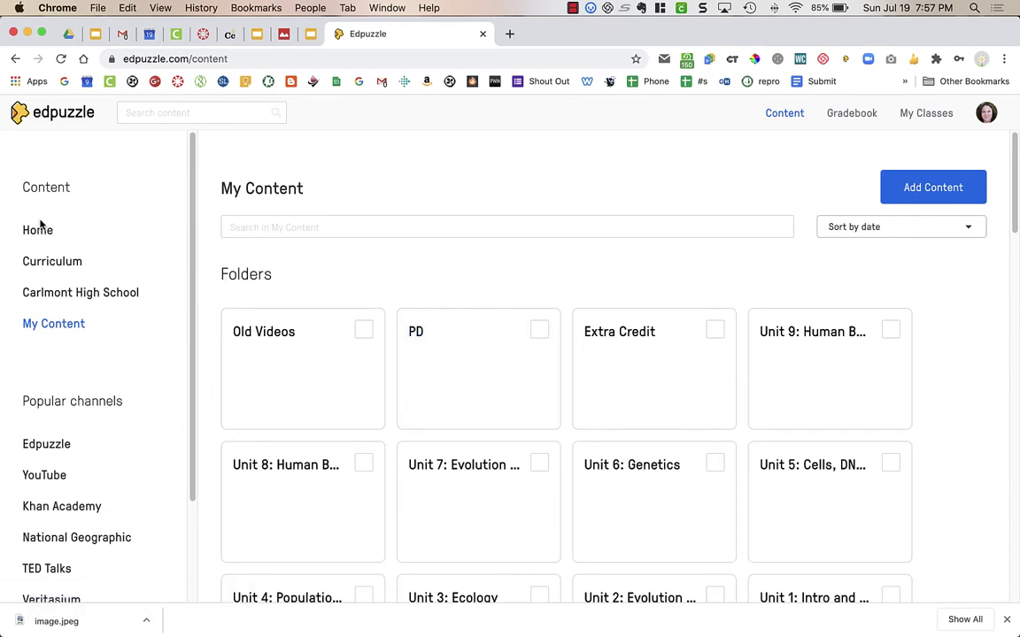
Step: Leave the unit folders for the Home page's Trending in Science videos and open the account menu
scroll(342, 291, "down", 5)
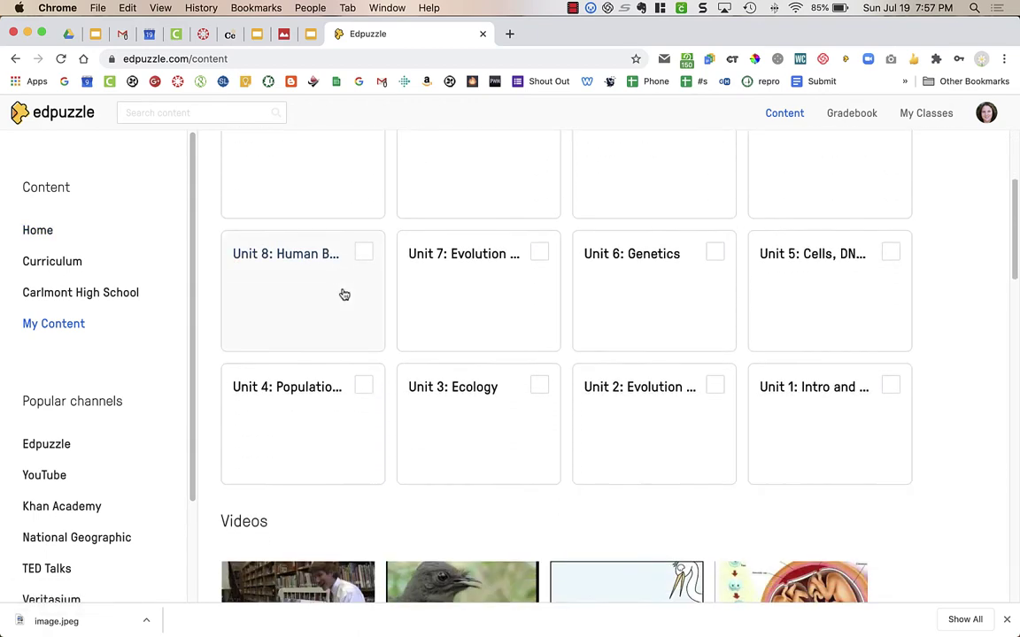
scroll(343, 294, "down", 4)
scroll(340, 285, "up", 9)
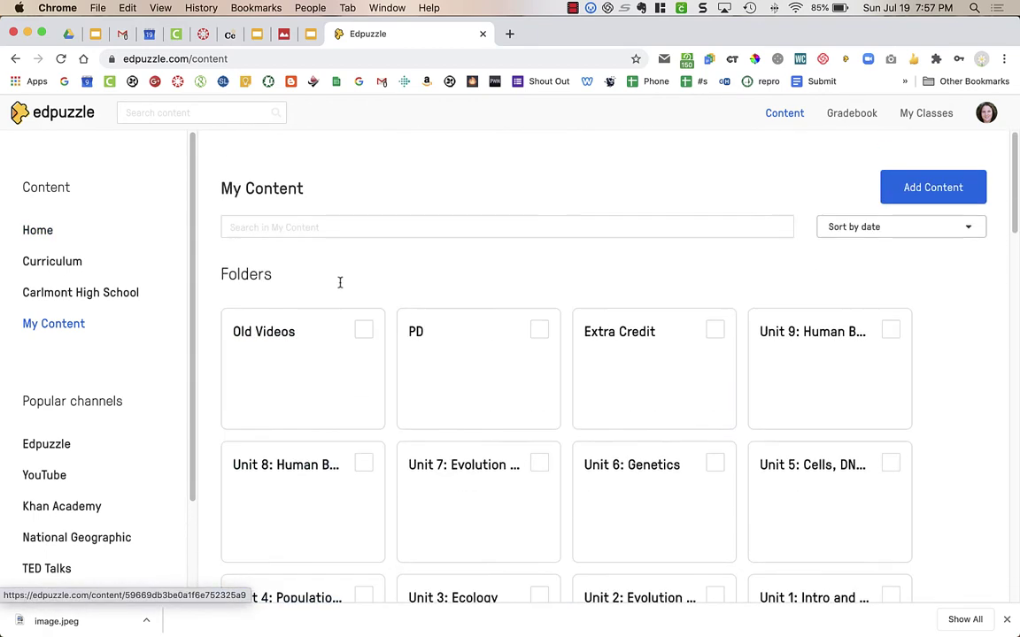
left_click(38, 232)
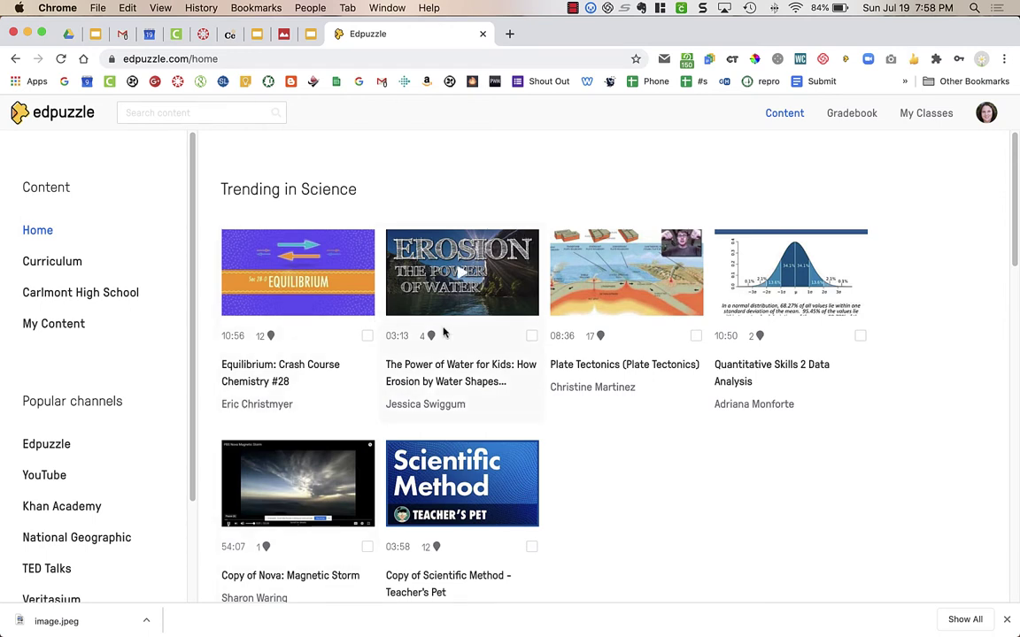
left_click(982, 115)
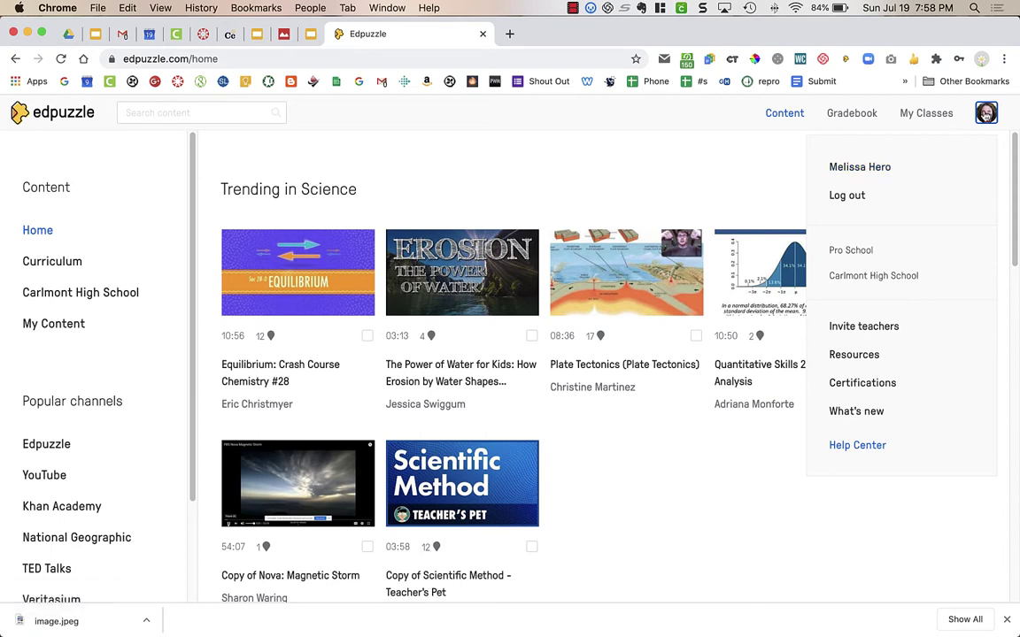
Step: Look over the teacher's profile page and its default assignment settings
left_click(882, 168)
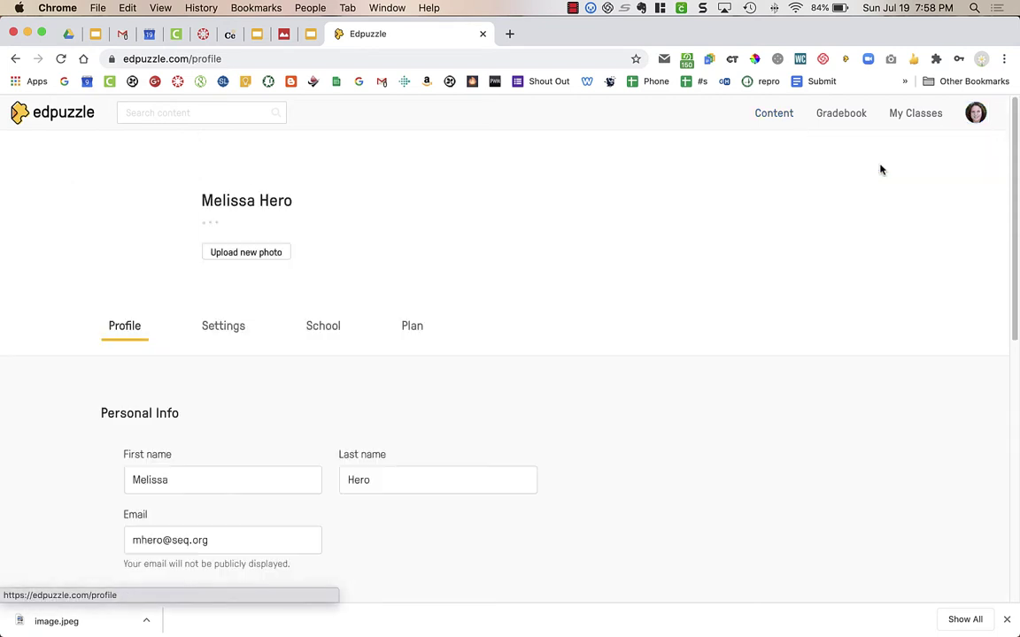
scroll(229, 424, "down", 3)
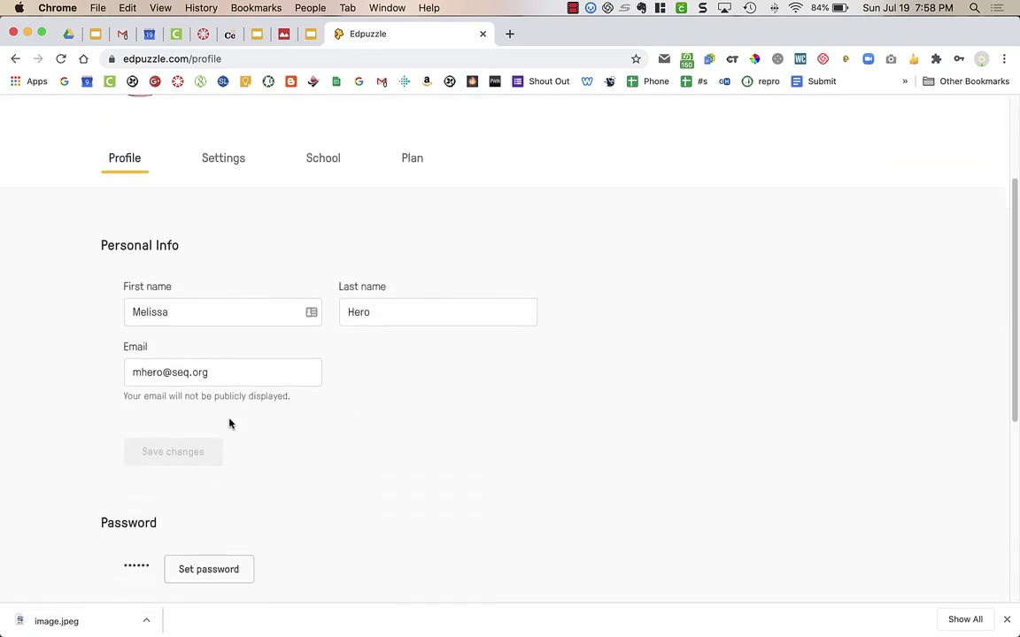
scroll(229, 424, "down", 6)
scroll(267, 322, "up", 8)
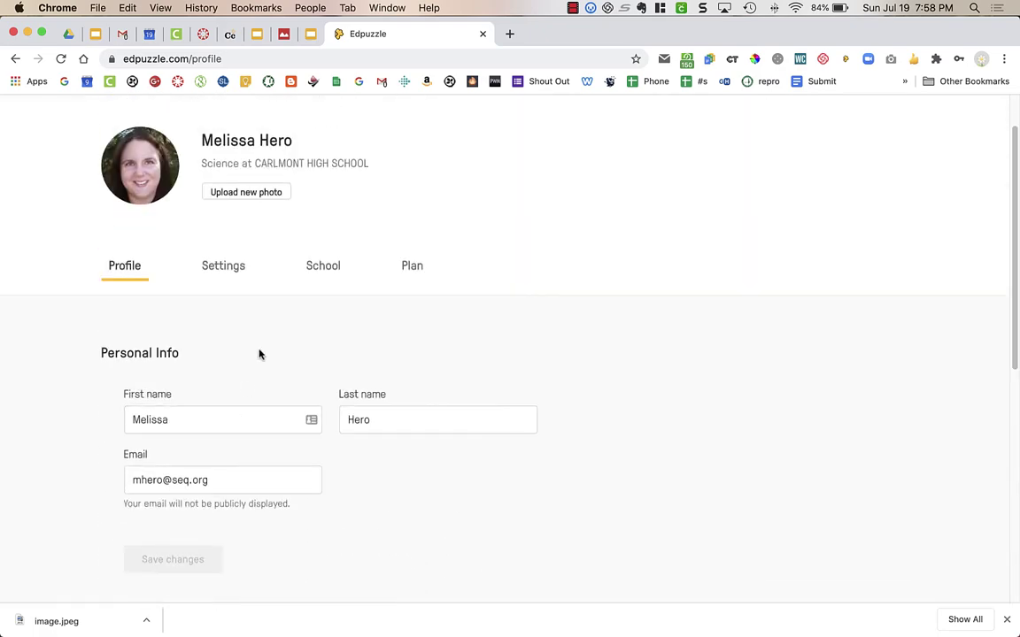
left_click(232, 264)
scroll(295, 421, "down", 5)
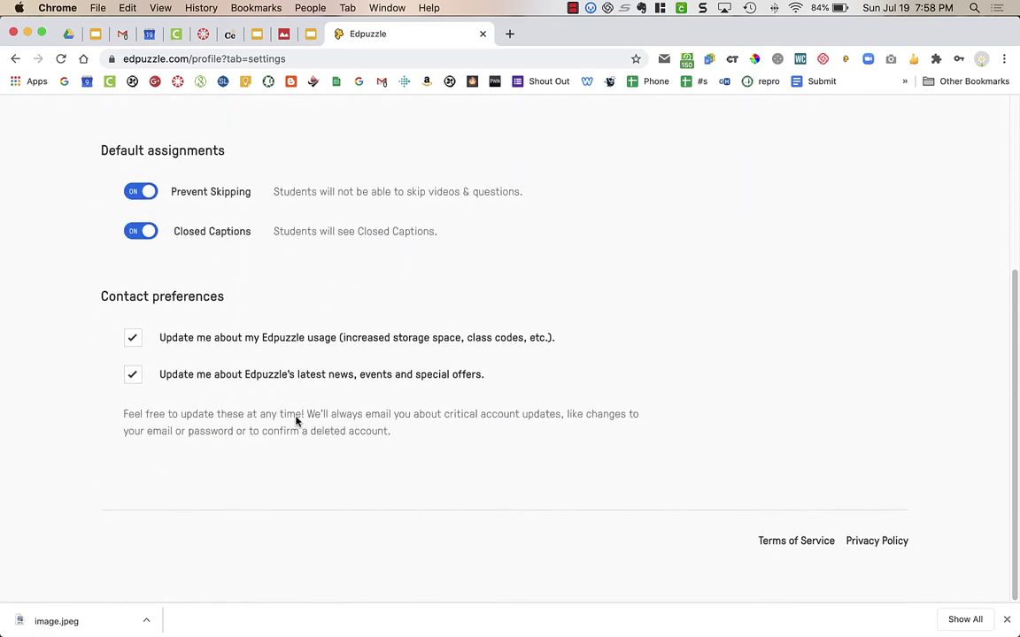
scroll(296, 421, "up", 5)
Step: Review the School tab, showing Pro School status and Science as subject area
left_click(323, 326)
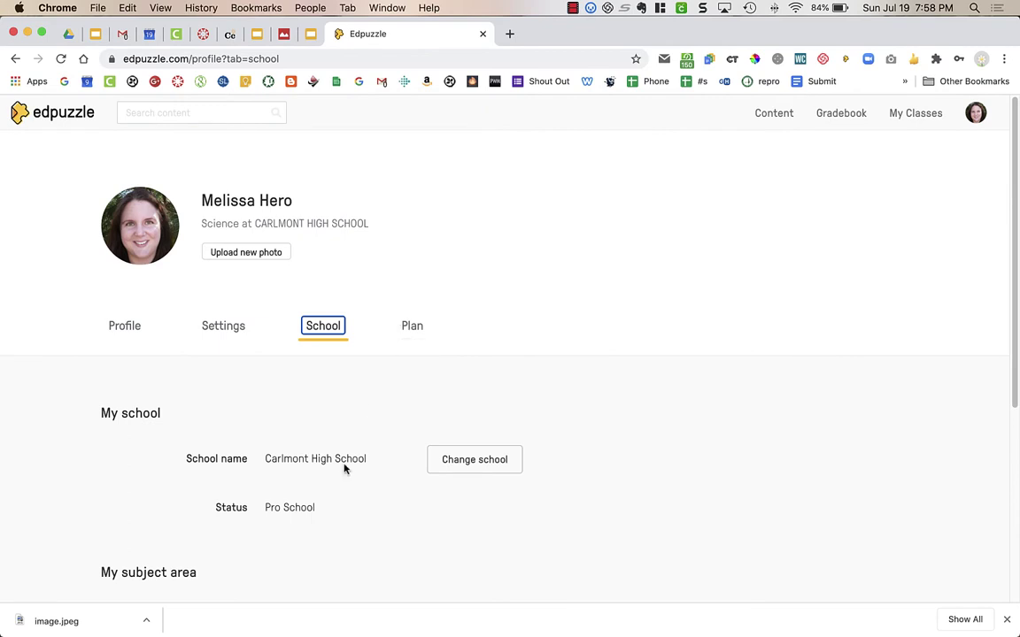
scroll(328, 505, "down", 3)
scroll(327, 506, "up", 3)
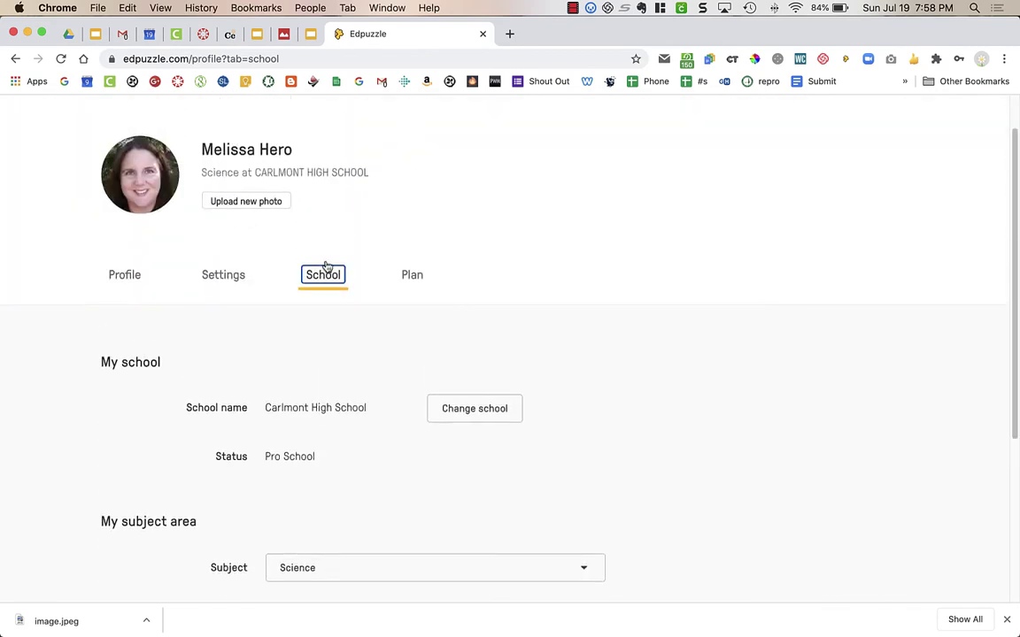
scroll(334, 401, "down", 3)
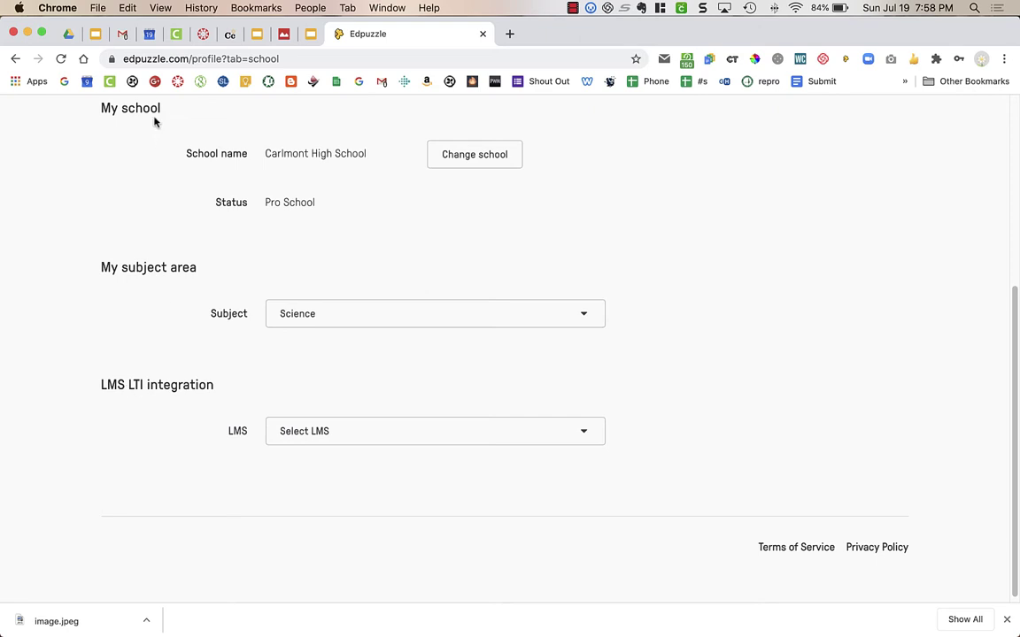
scroll(313, 208, "up", 5)
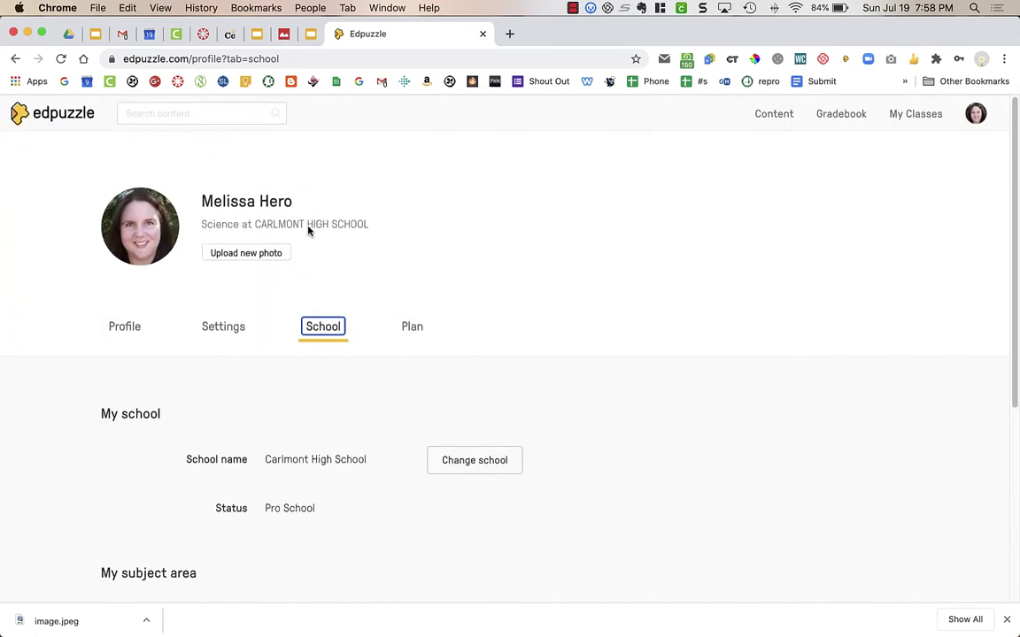
Step: Return to the home page and open the Edpuzzle popular channel's video library
left_click(59, 113)
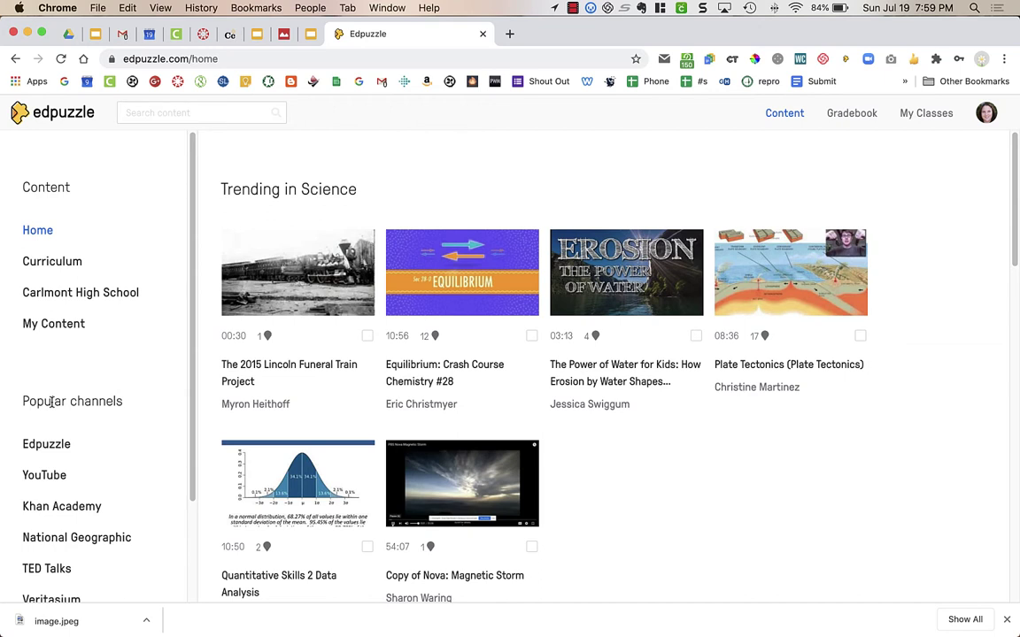
left_click(58, 451)
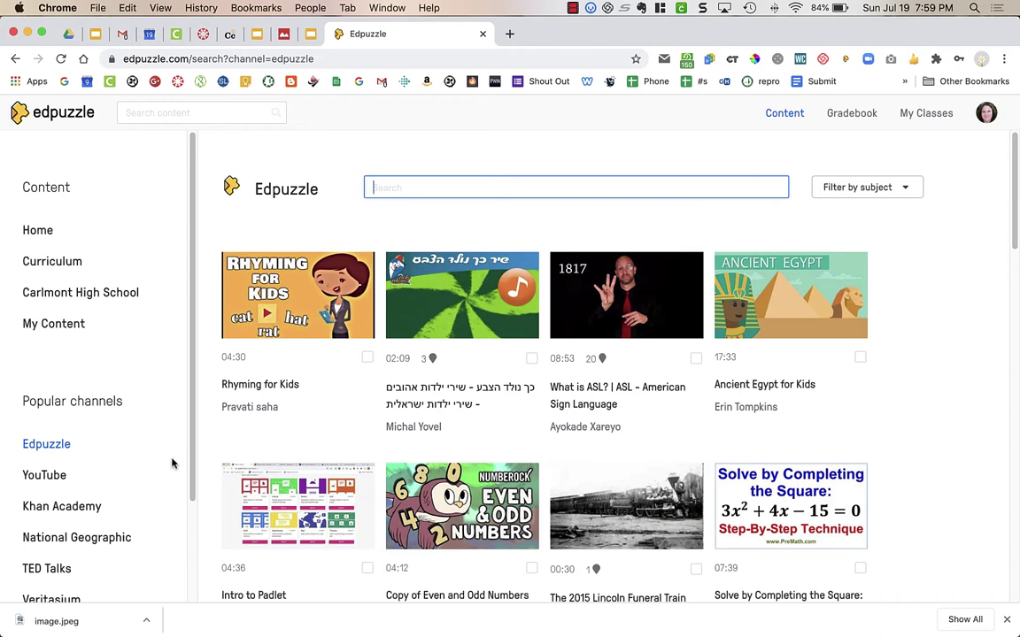
scroll(222, 465, "down", 2)
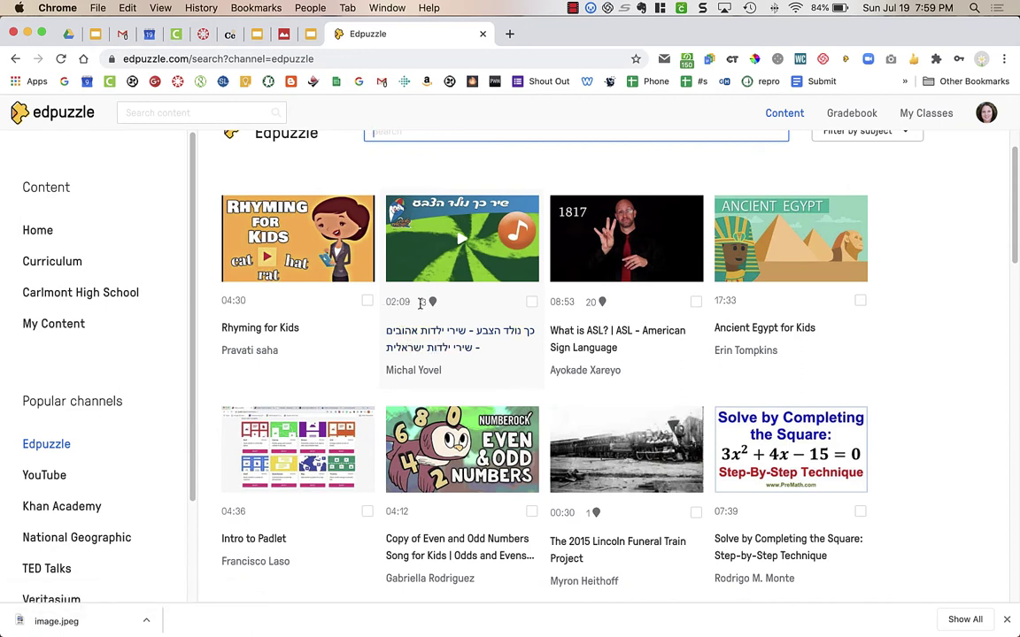
Step: Select the Equilibrium: Crash Course Chemistry #28 video and open it in the editor
mouse_move(431, 306)
scroll(786, 507, "down", 10)
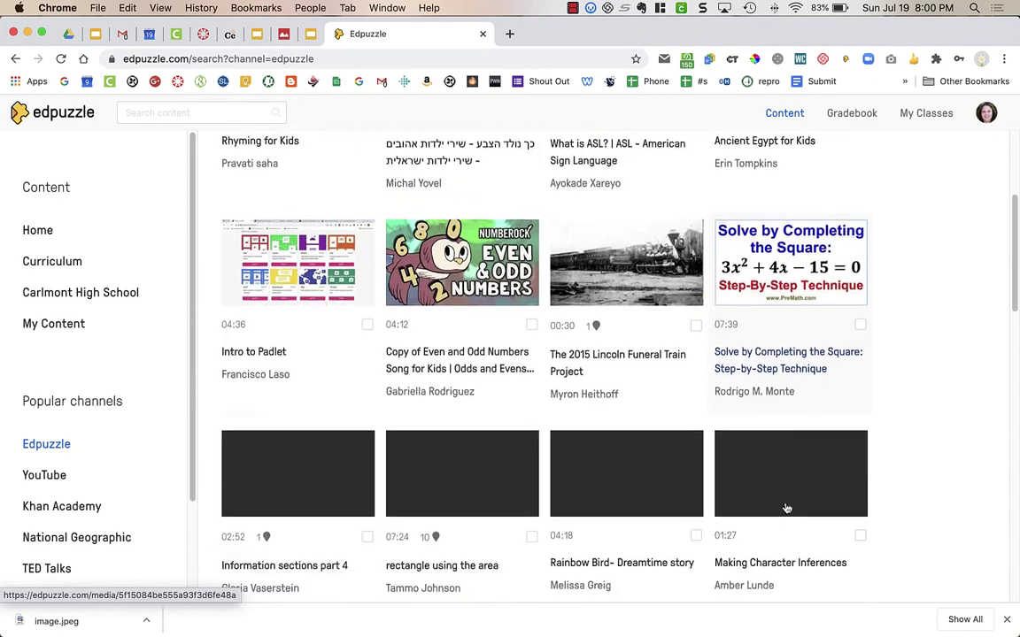
scroll(787, 509, "down", 3)
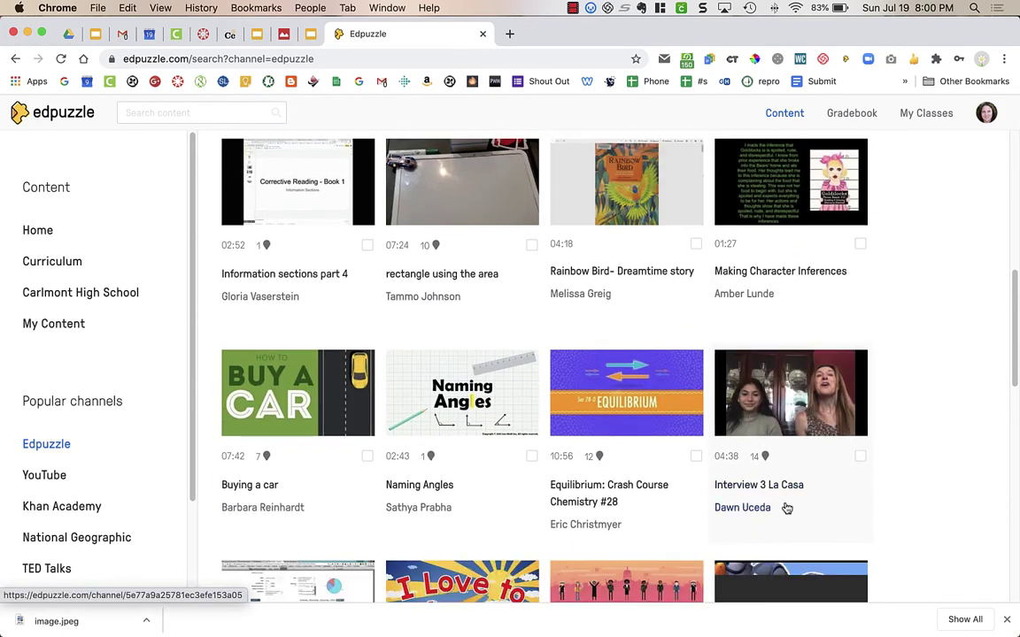
scroll(786, 507, "down", 3)
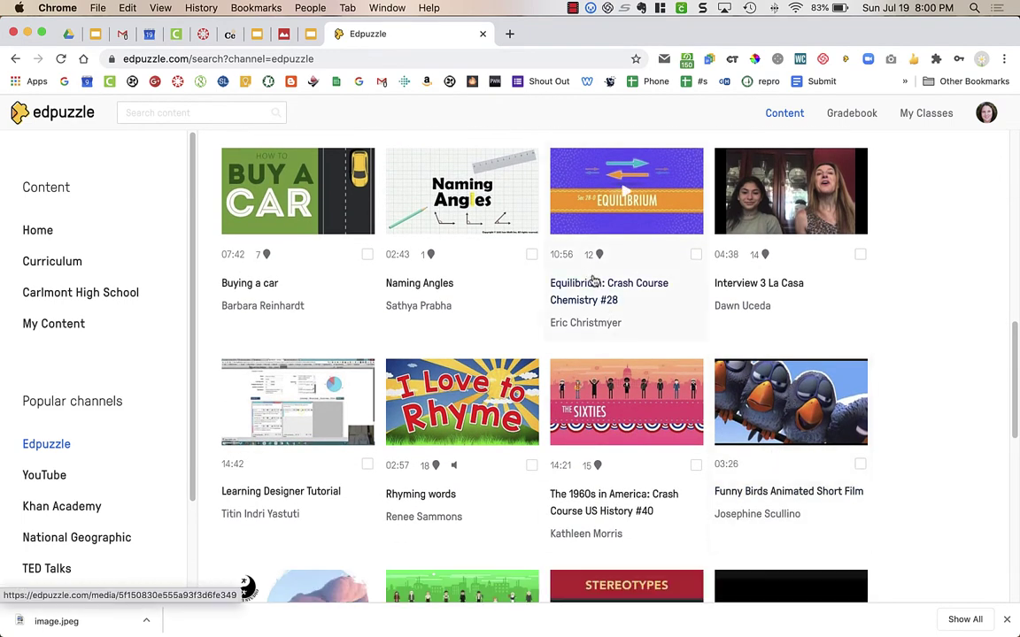
scroll(594, 283, "up", 1)
scroll(594, 283, "up", 1)
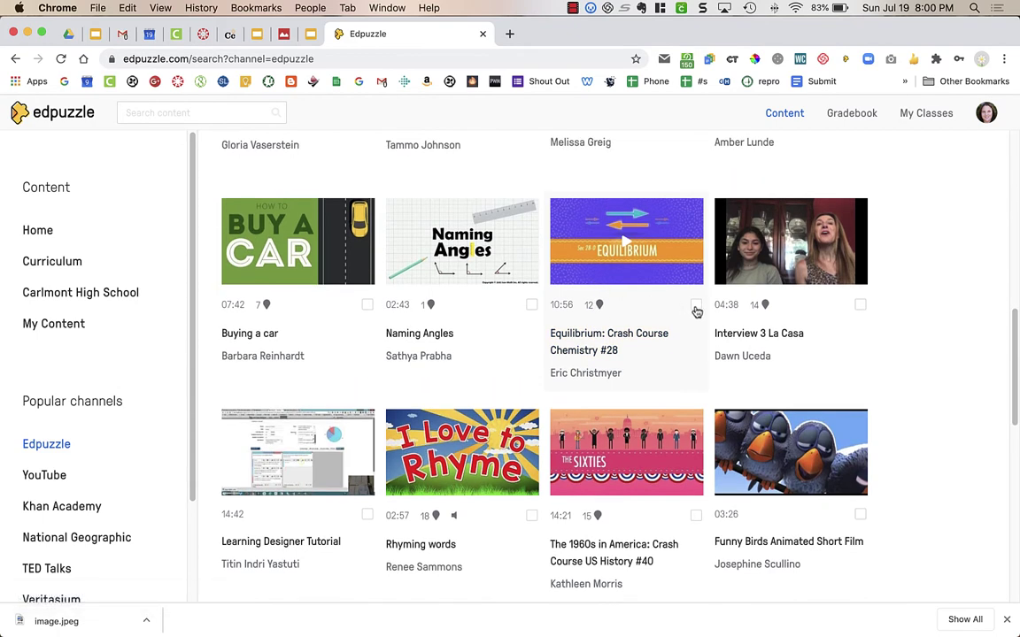
left_click(696, 306)
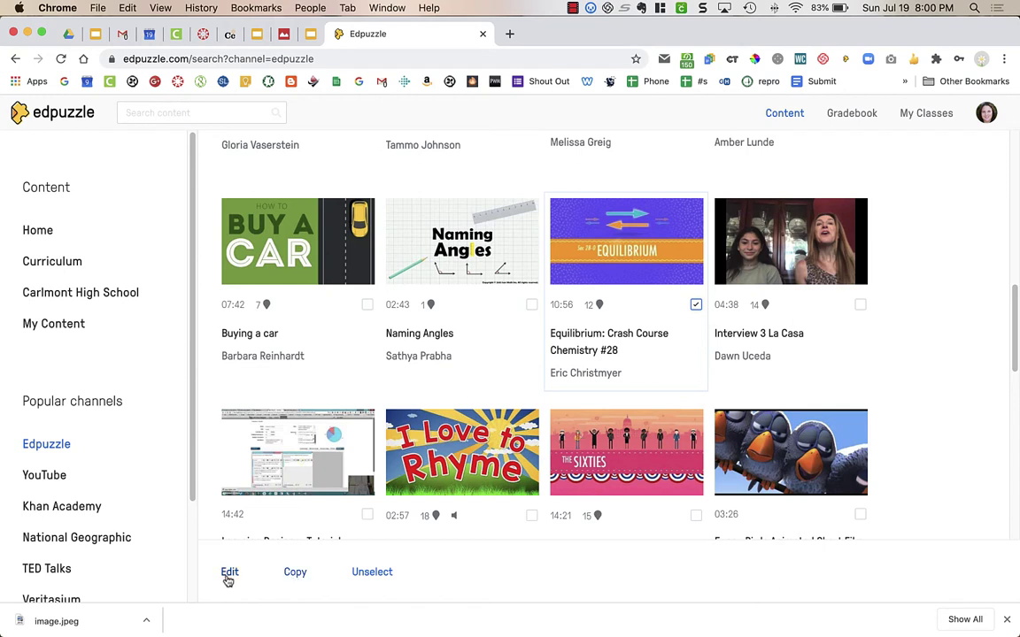
left_click(229, 573)
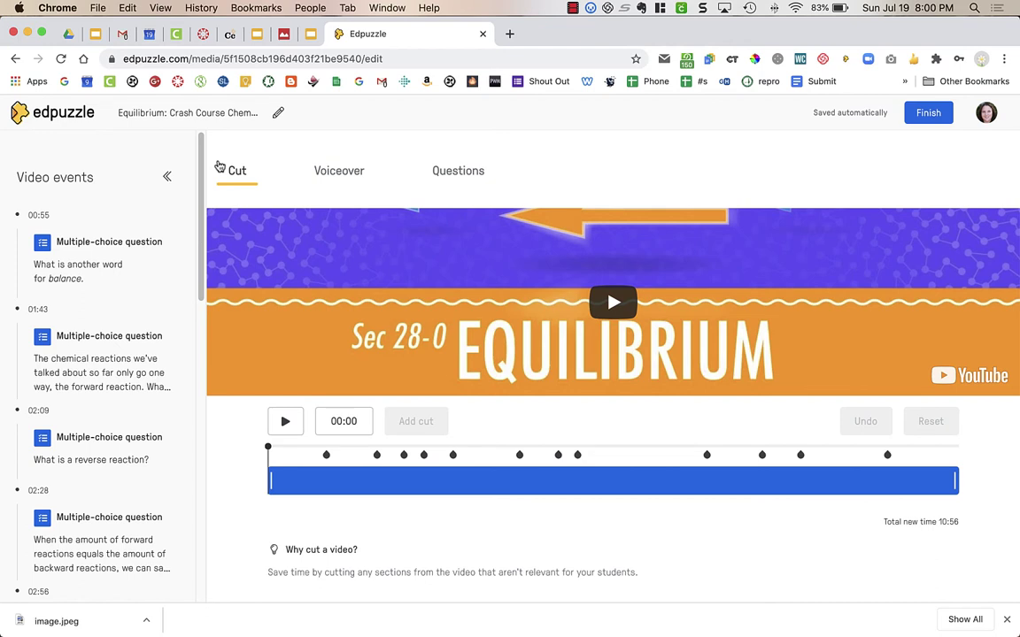
Step: Pause the Equilibrium preview and drag the cut bar's end handle to test trimming
left_click(303, 483)
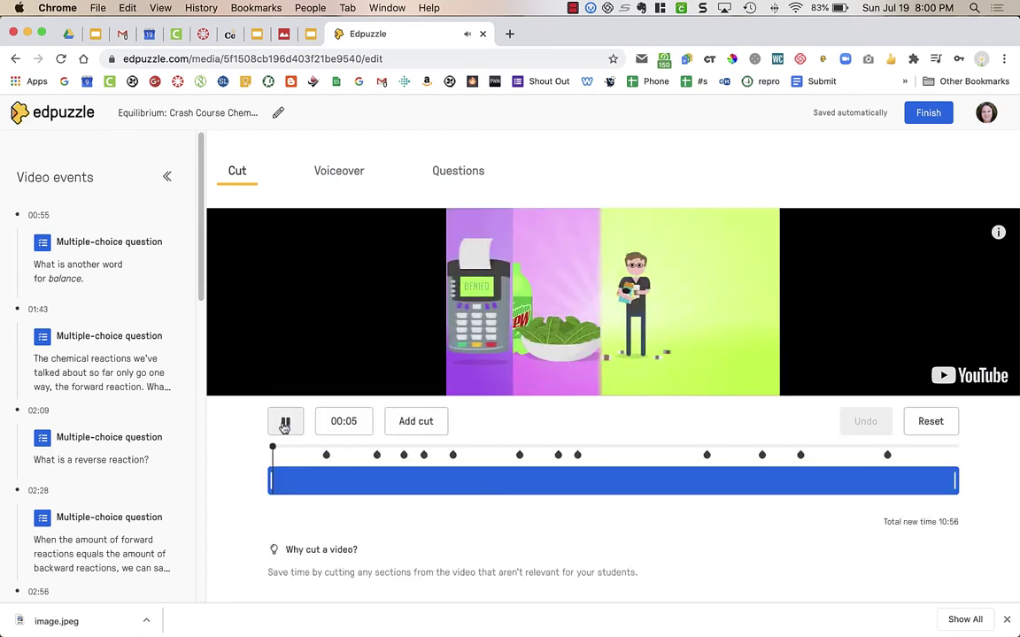
left_click(285, 424)
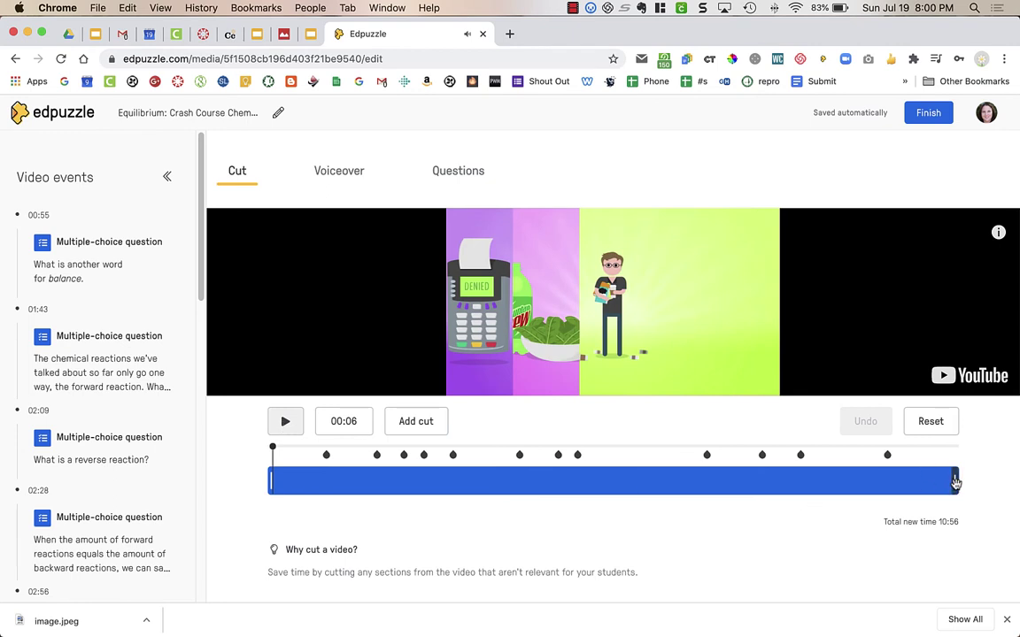
left_click_drag(956, 481, 983, 528)
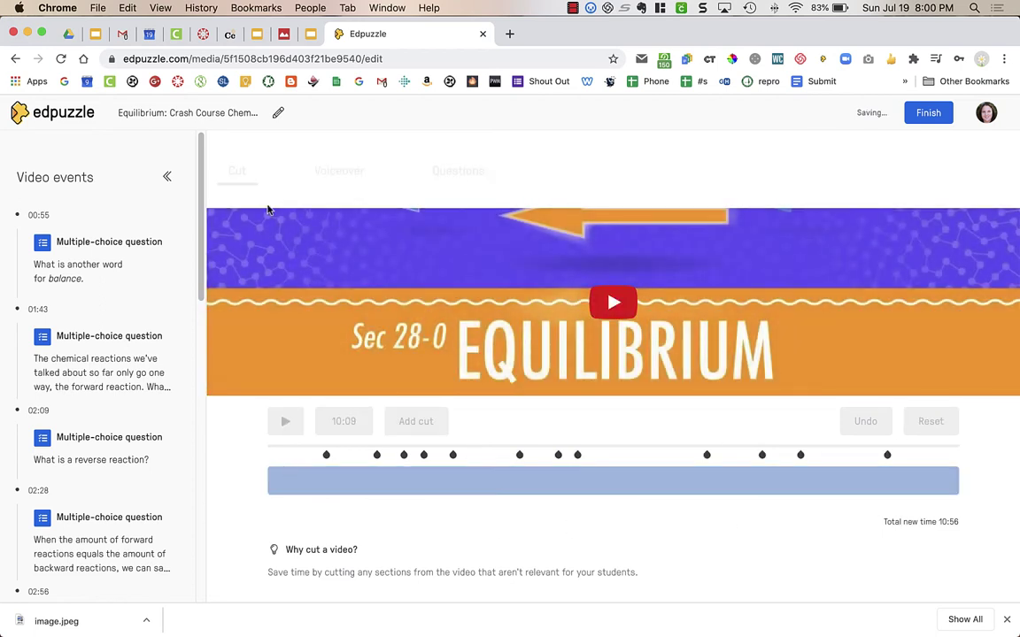
Step: Pass through the Voiceover section to the Questions section's multiple-choice, open-ended and note options
left_click(337, 174)
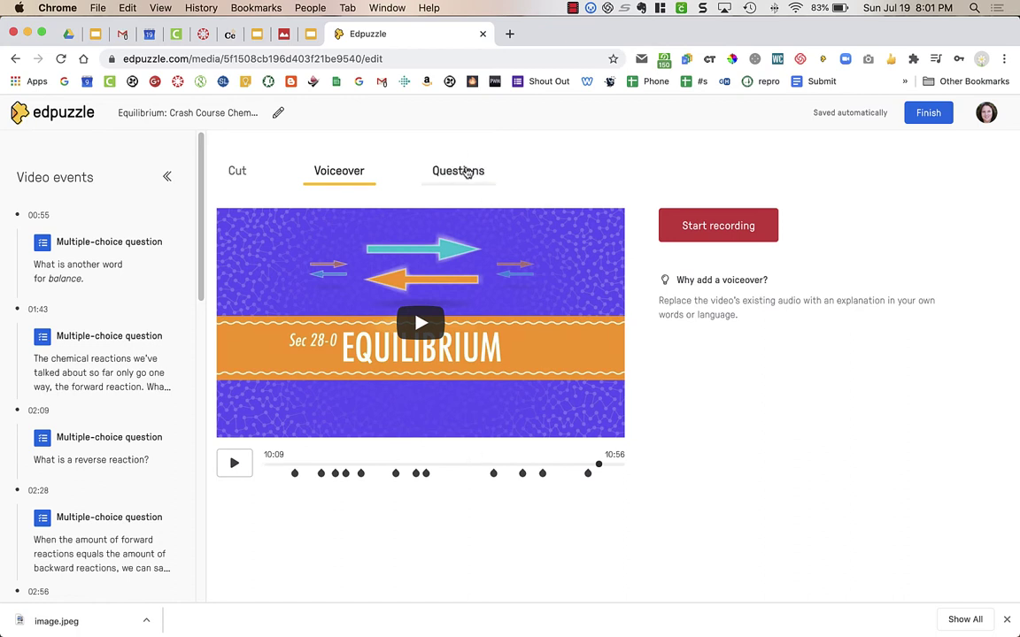
left_click(466, 172)
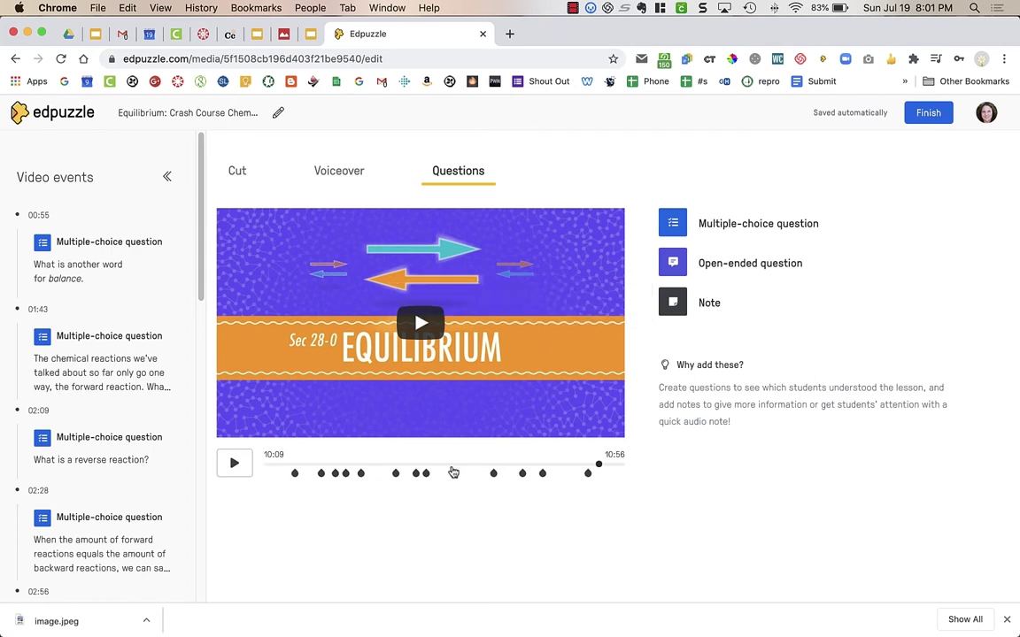
Step: Open the 00:55 'another word for balance' question and review its answers, Equilibrium marked correct
left_click(295, 474)
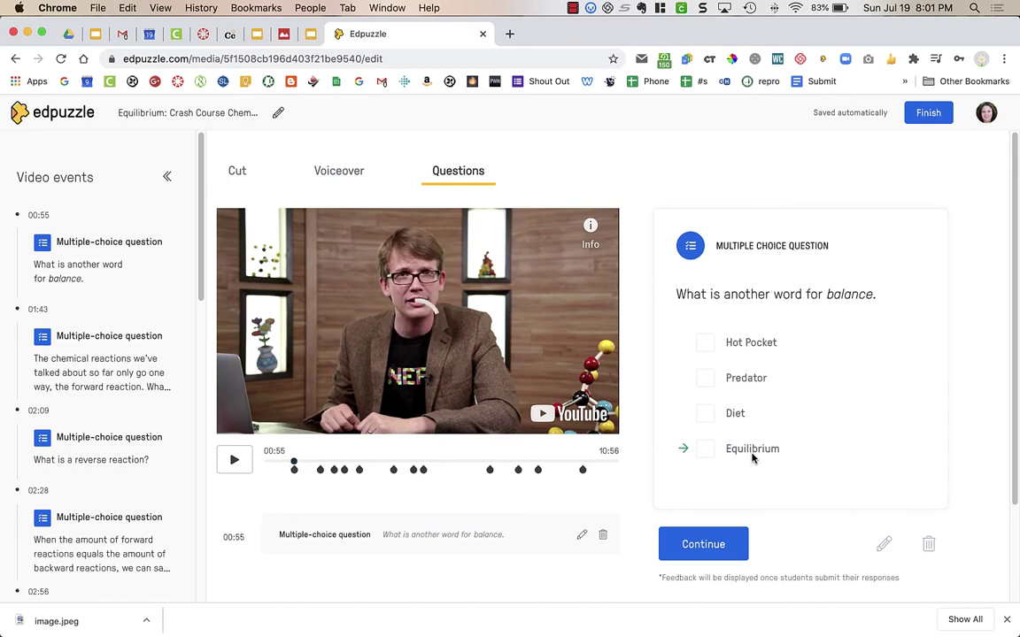
left_click(884, 546)
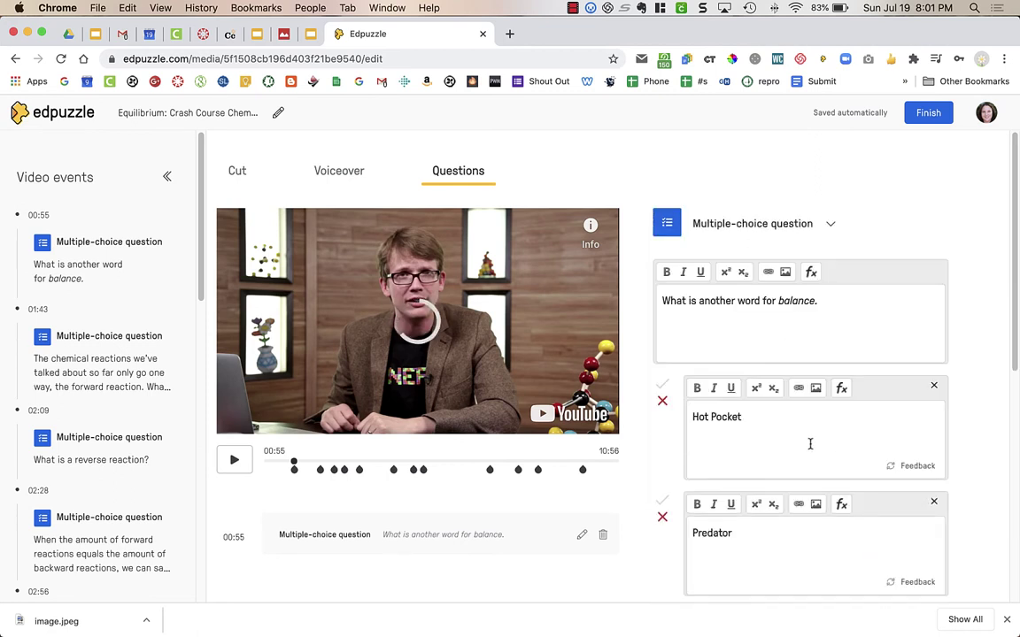
scroll(815, 447, "down", 8)
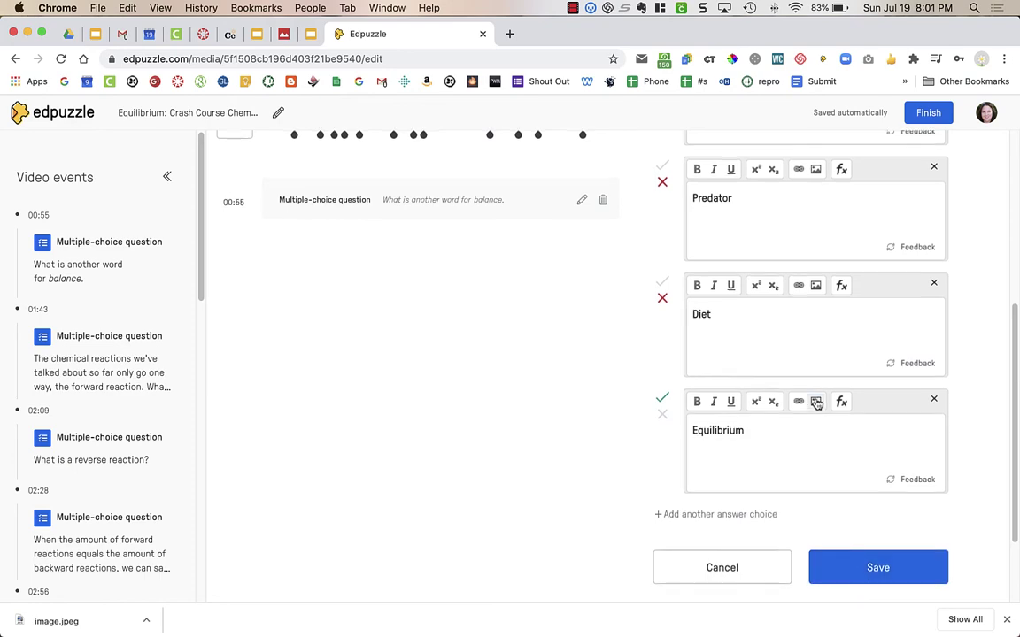
scroll(815, 405, "up", 5)
scroll(815, 401, "up", 2)
scroll(816, 398, "down", 8)
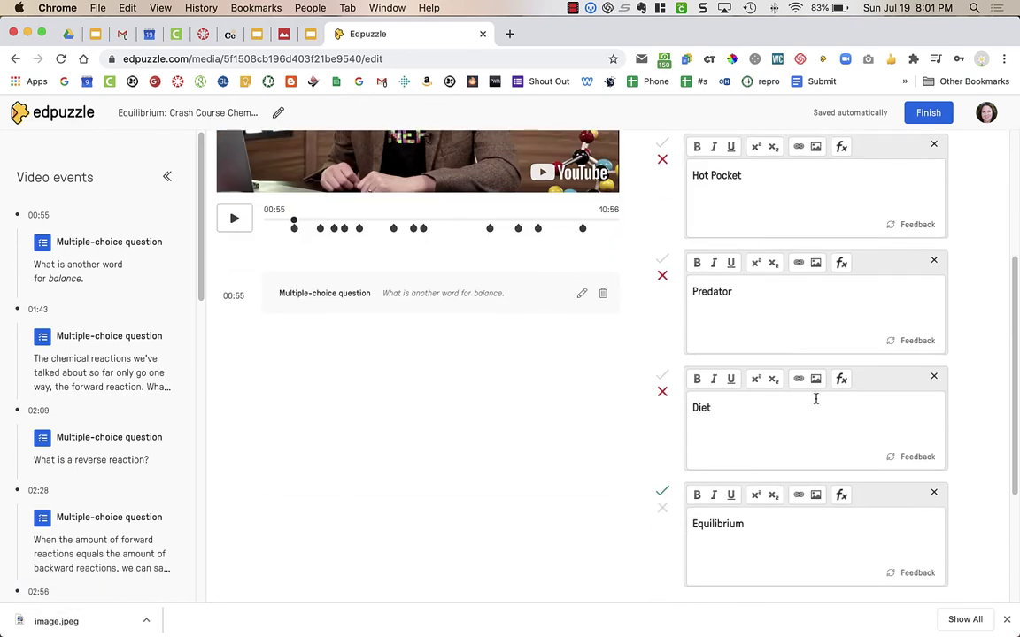
left_click(872, 520)
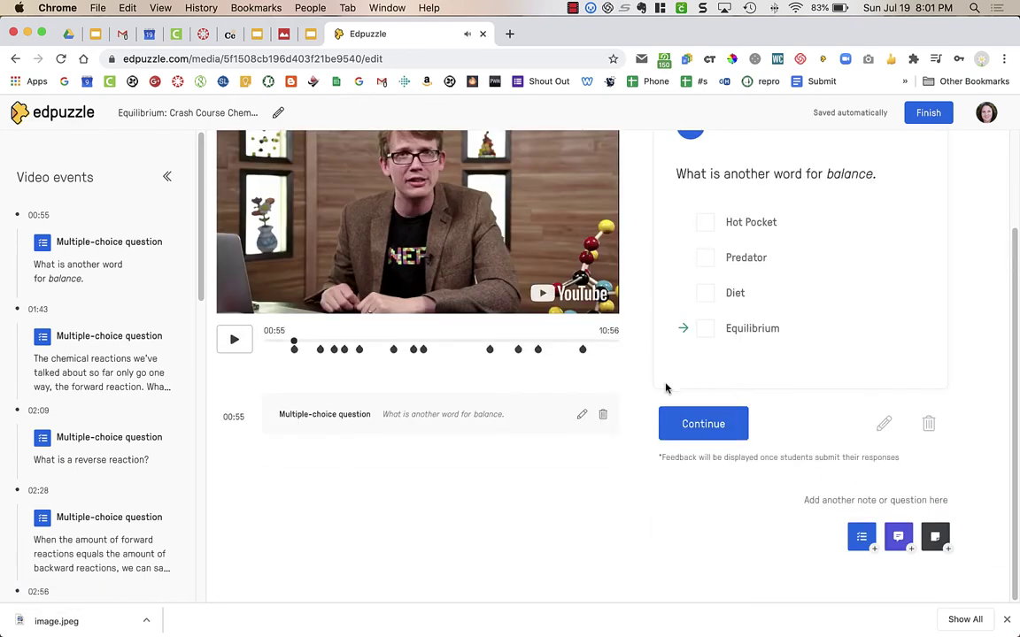
scroll(661, 409, "up", 2)
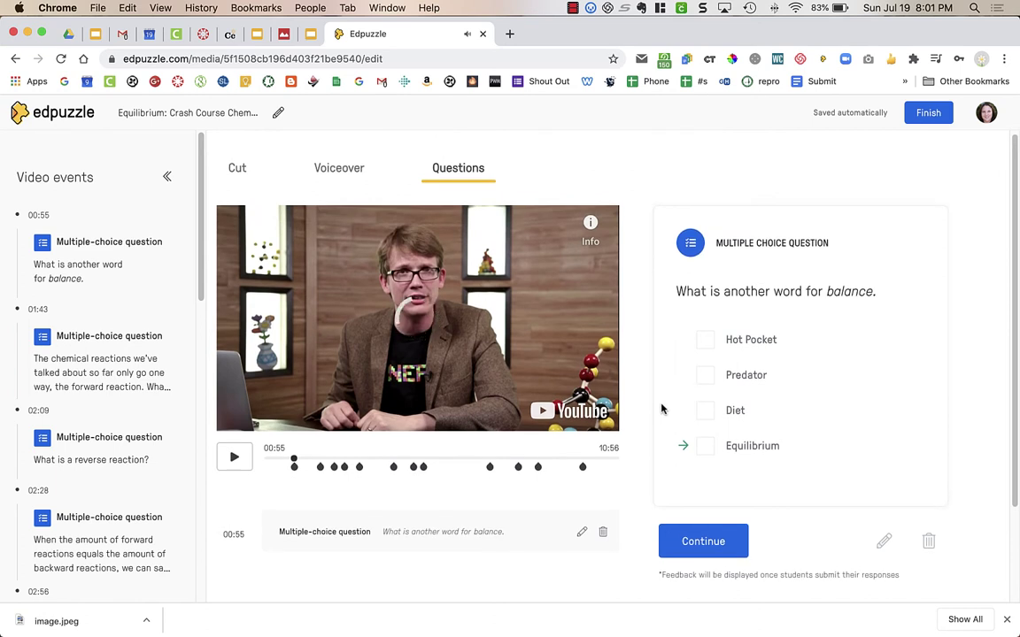
scroll(729, 546, "down", 2)
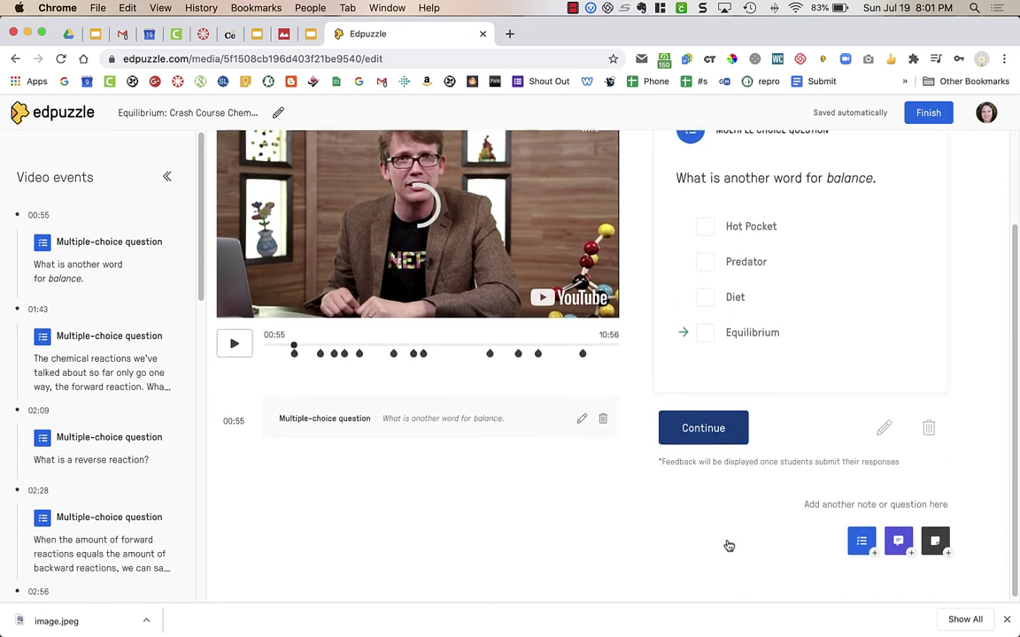
scroll(852, 540, "down", 1)
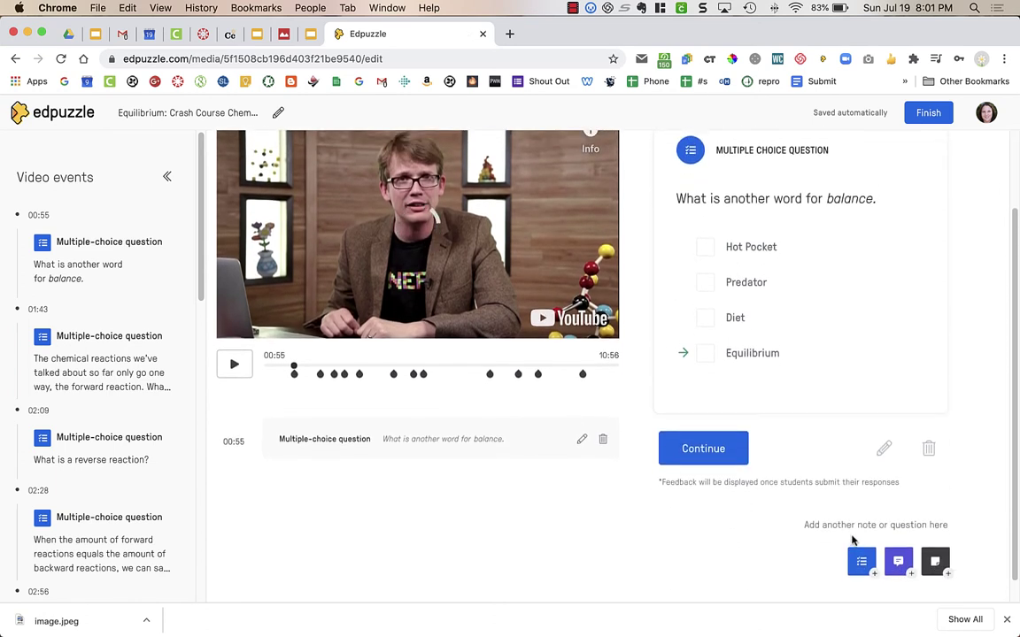
left_click(935, 562)
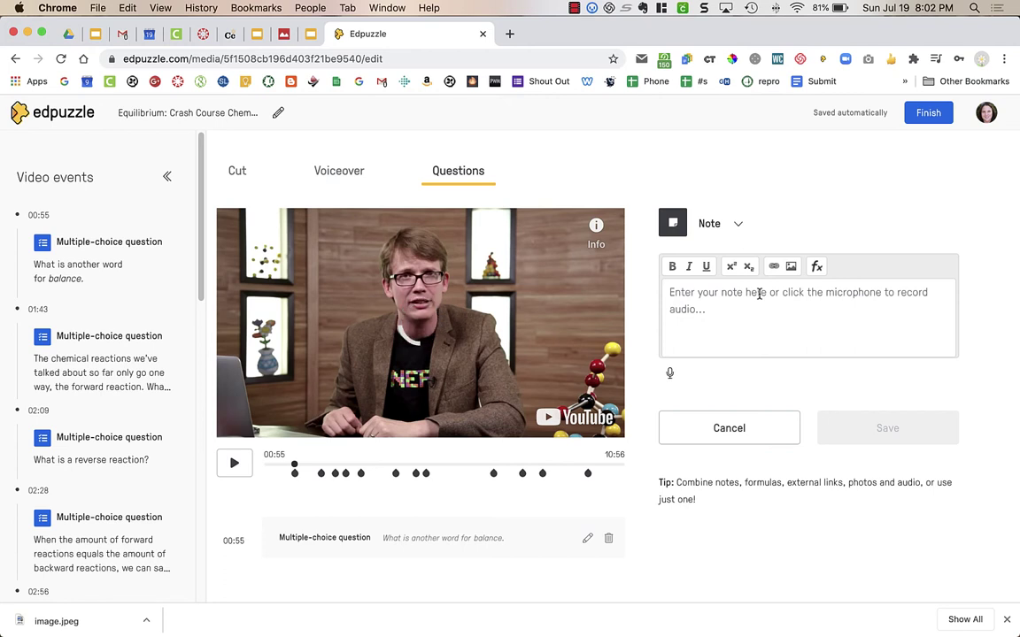
left_click(741, 428)
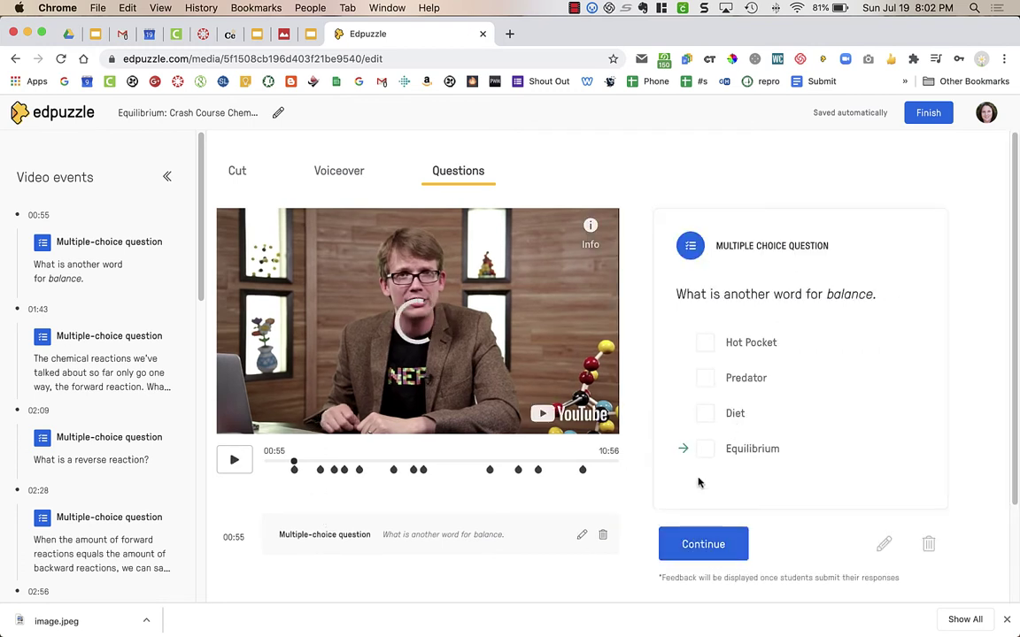
Step: Delete the 00:55 balance question so the 01:43 question comes first, and pause playback
left_click(927, 544)
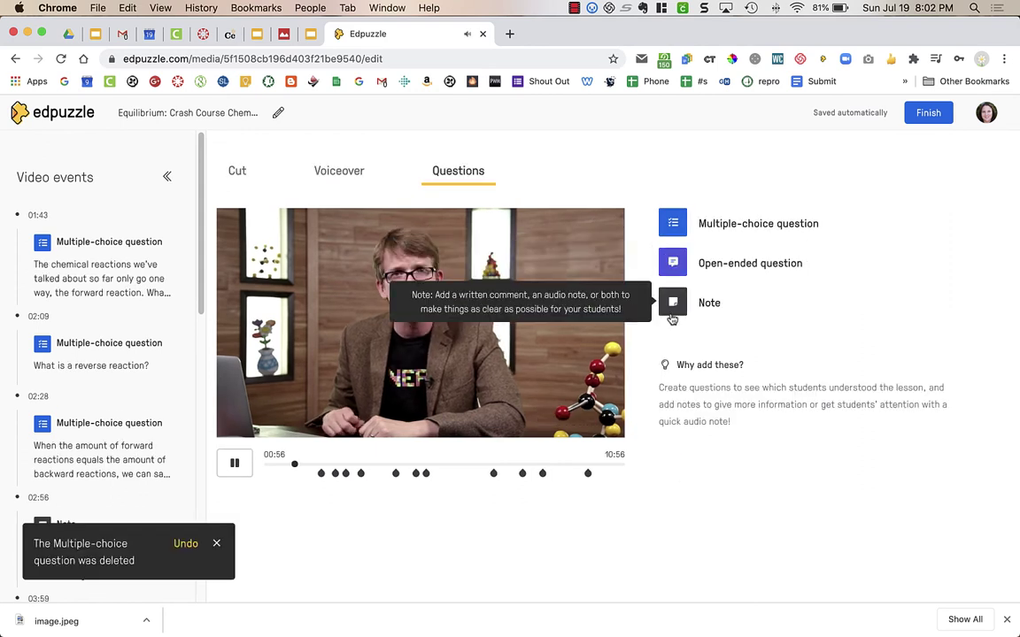
left_click(233, 462)
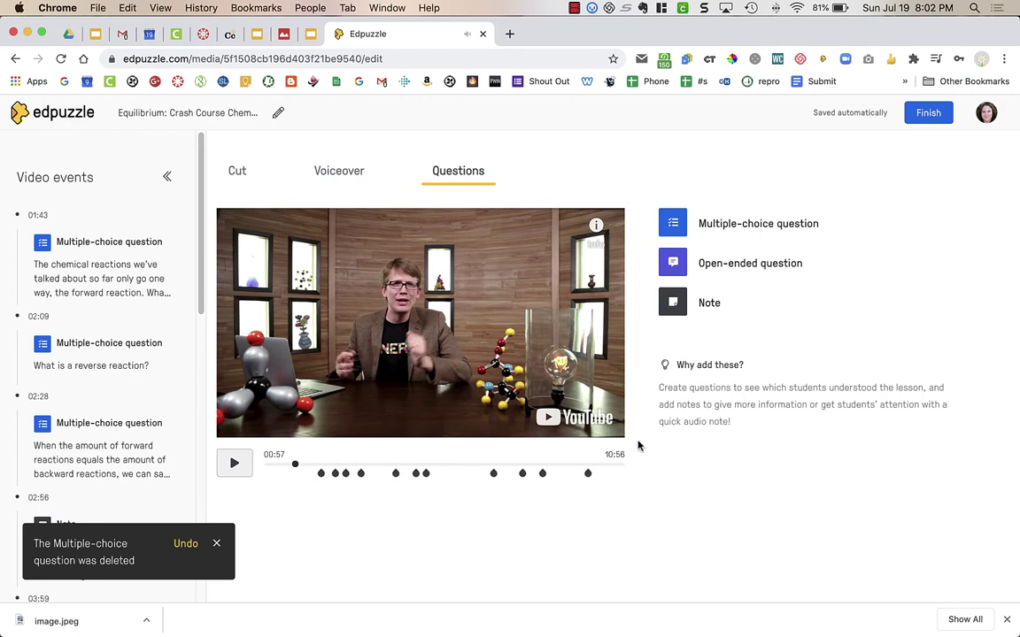
Step: Finish the Equilibrium lesson to reach its video page listing questions from 01:43
left_click(925, 113)
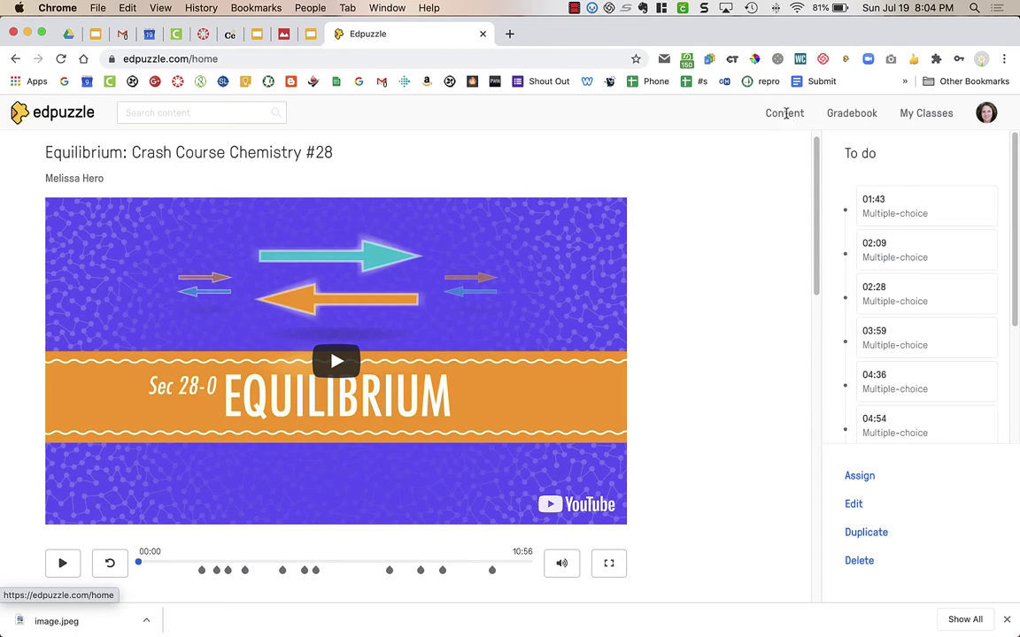
Step: Return to the Edpuzzle Content home page and browse its Trending in Science videos
left_click(786, 115)
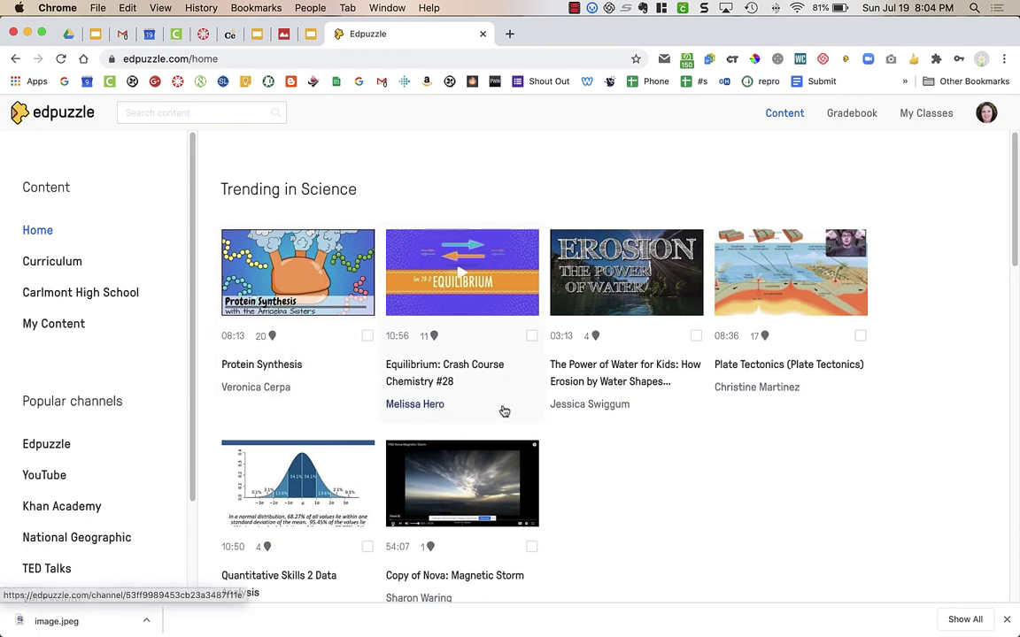
scroll(503, 410, "down", 3)
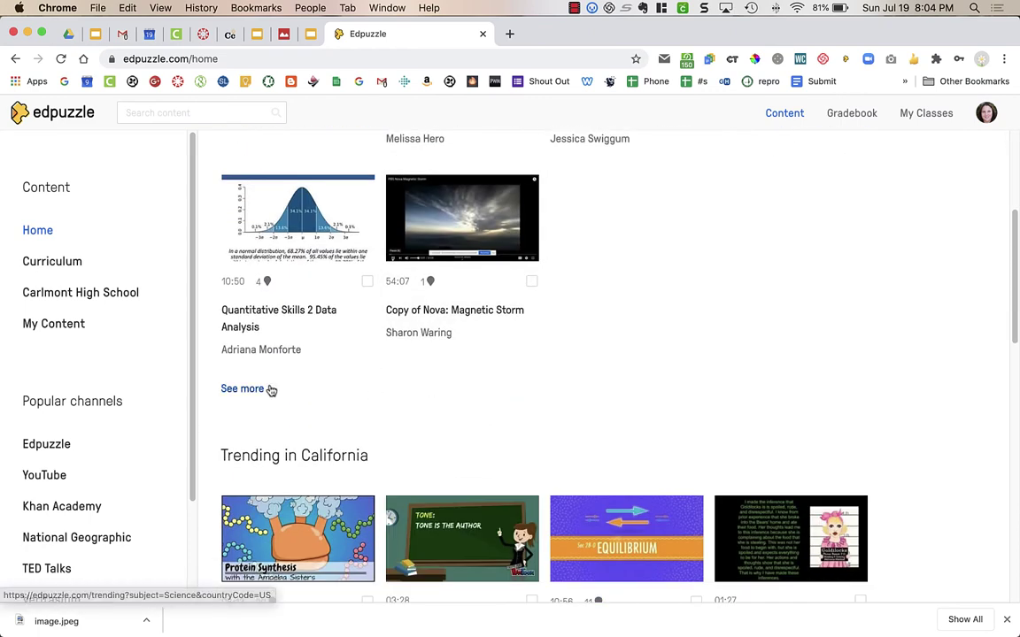
scroll(271, 389, "up", 3)
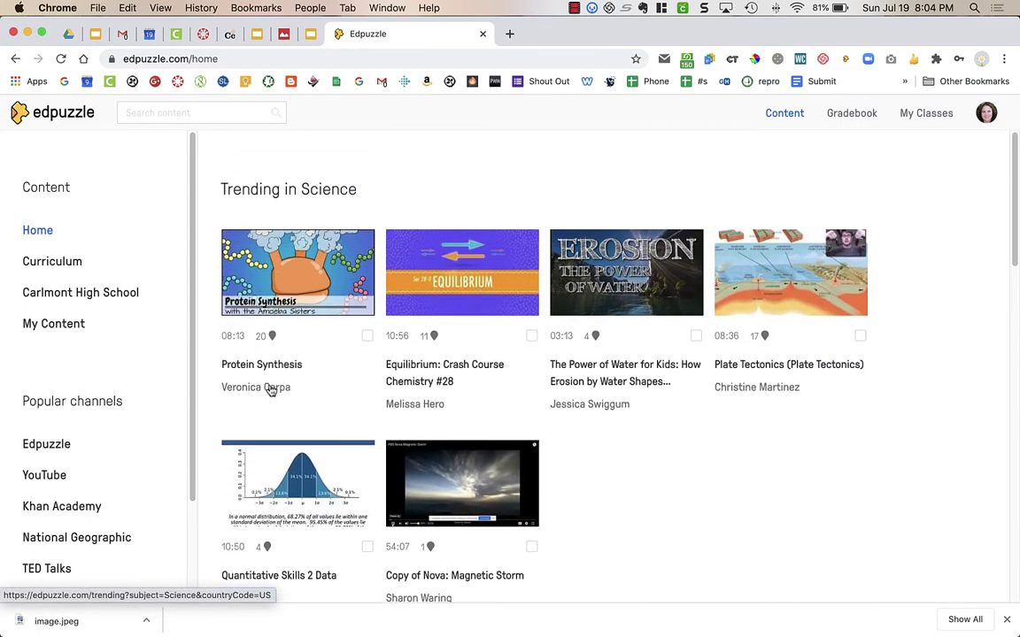
Step: Show My Content's saved folders and expand the Add Content dropdown of creation options
left_click(55, 325)
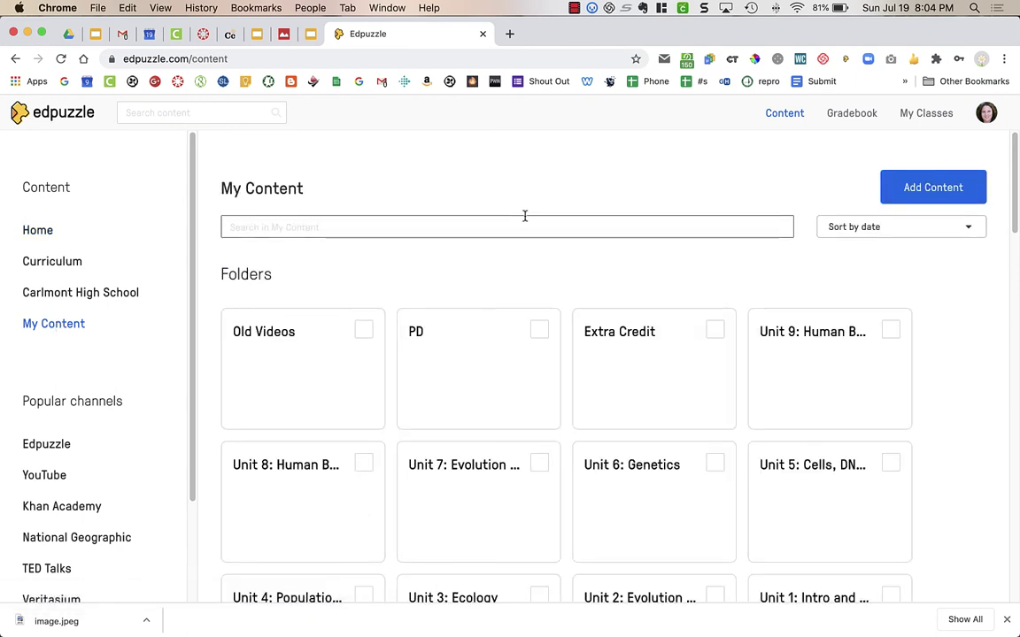
left_click(907, 201)
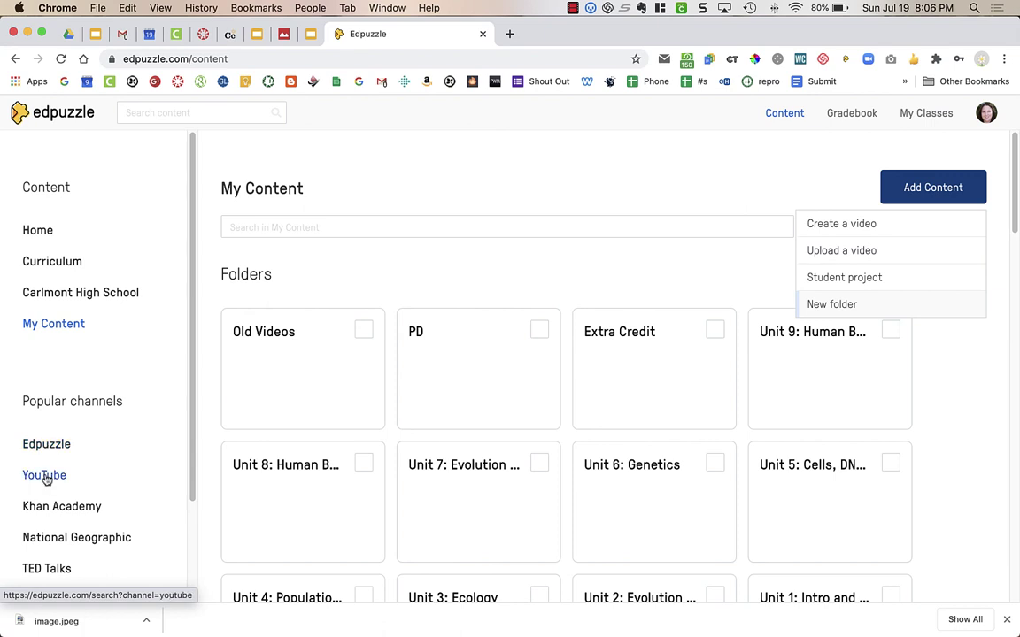
Step: Open the YouTube channel under Popular channels to search for videos
left_click(44, 476)
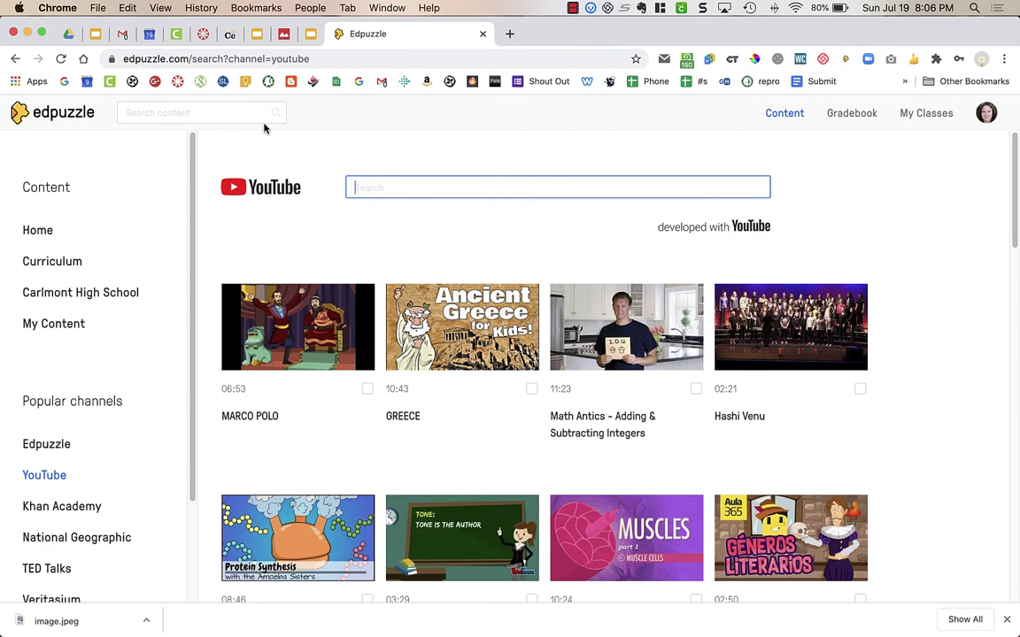
Step: Switch to the browser tab with the Canvas PD - Hero course home page
left_click(203, 34)
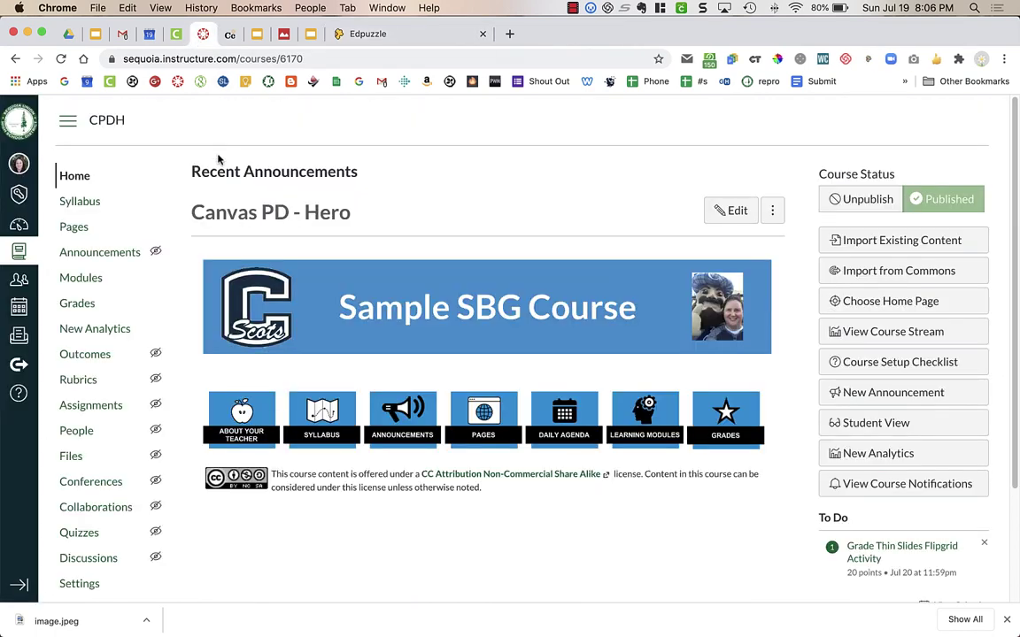